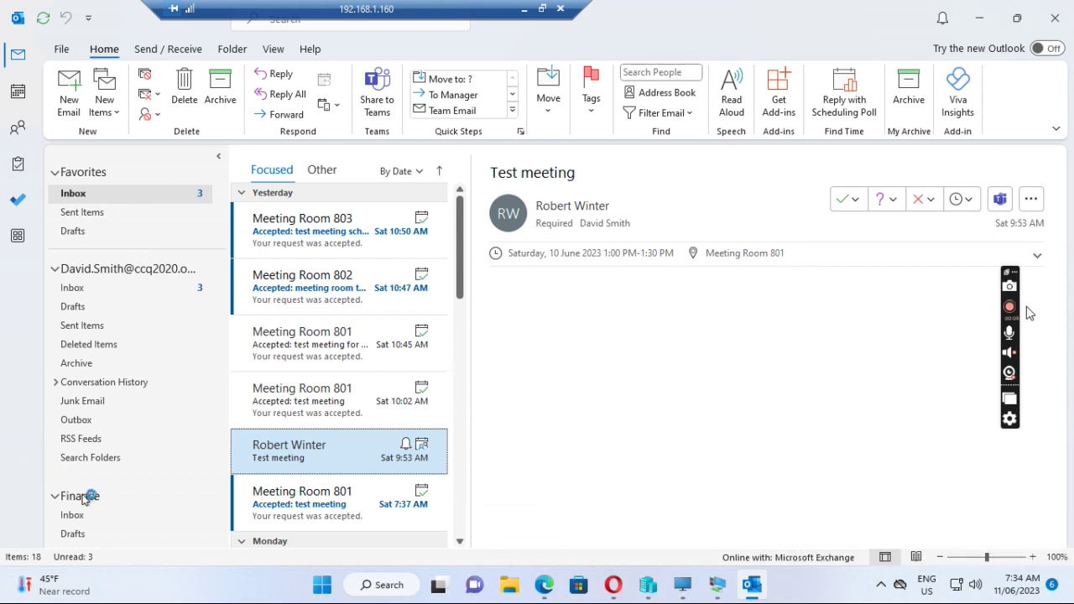
- View the Inbox and Sent Items folders of the shared Finance mailbox
click(74, 517)
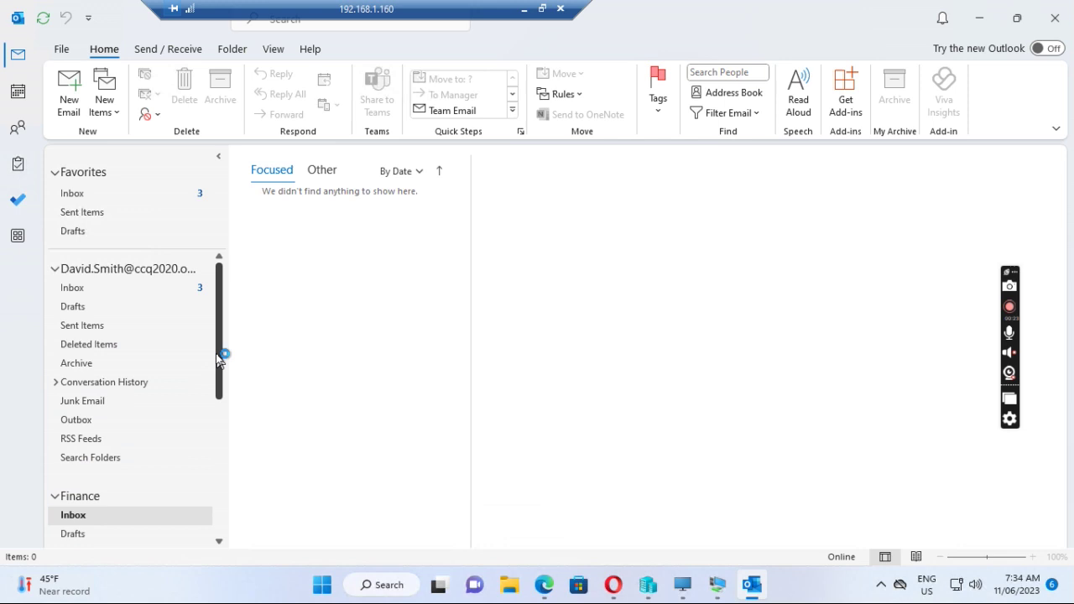
drag(216, 353, 213, 457)
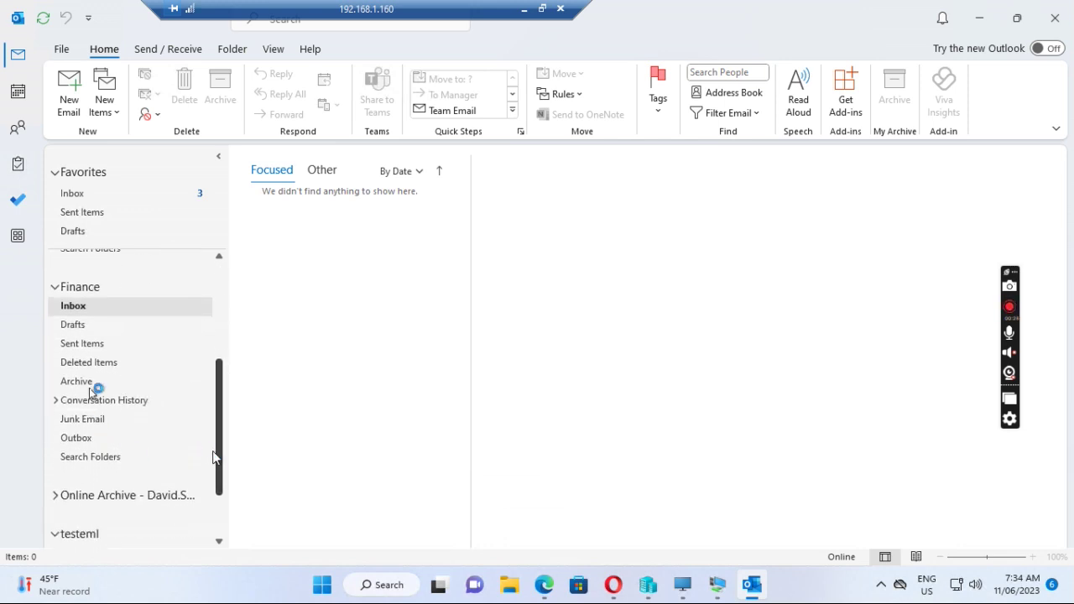
click(90, 345)
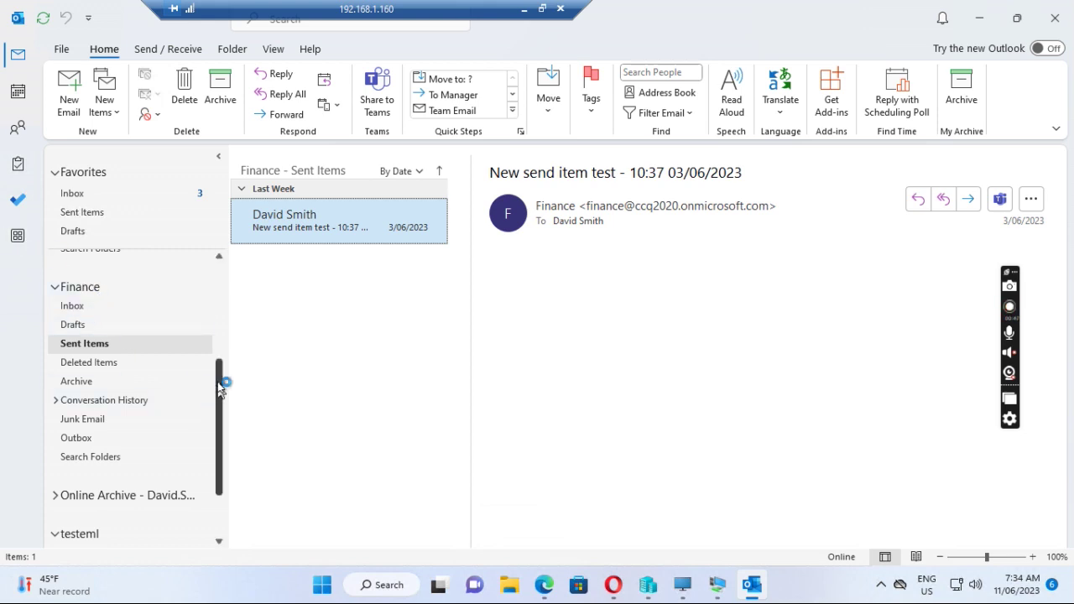
drag(223, 388, 227, 329)
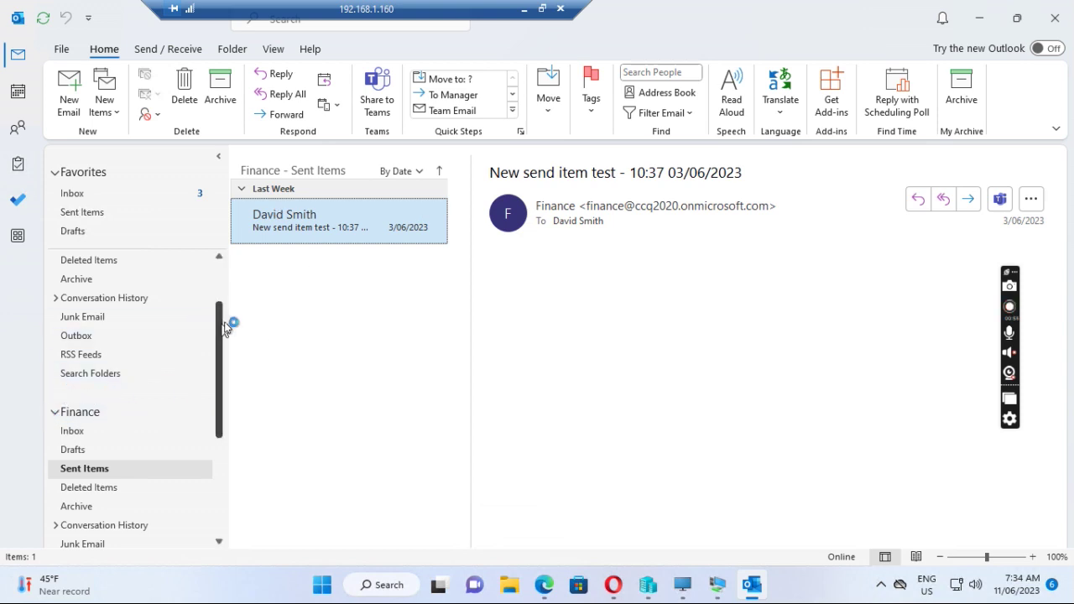
click(222, 293)
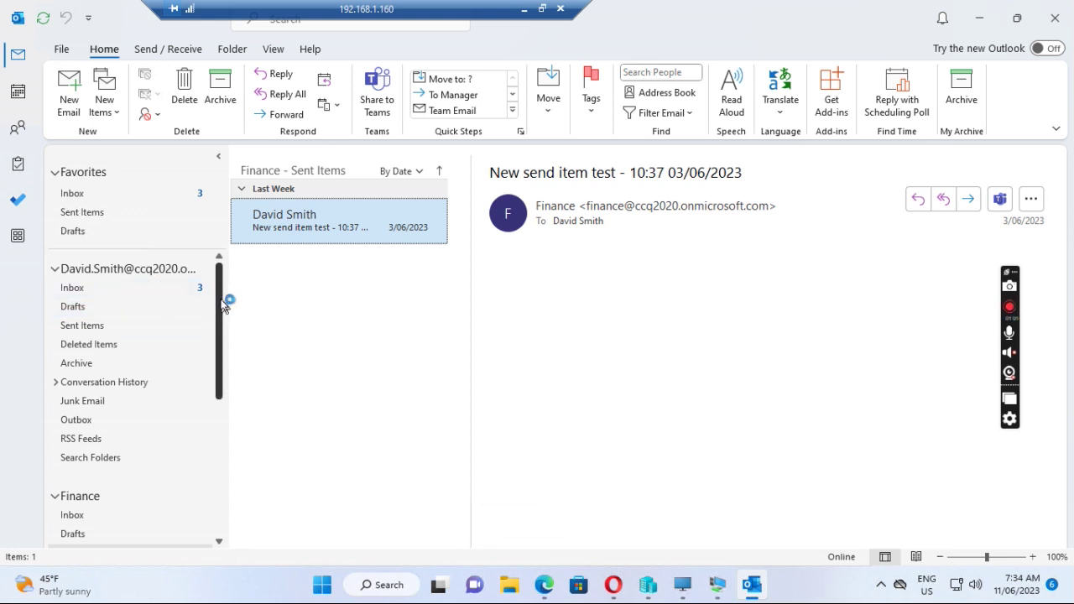
drag(223, 304, 223, 330)
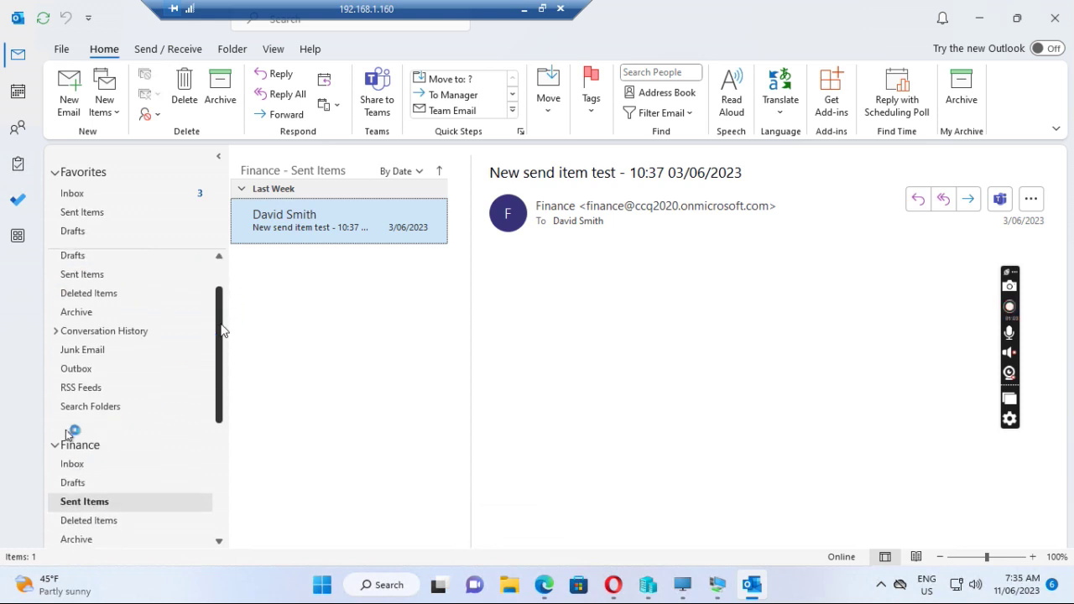
- Open the Exchange account for changes from the email account settings
click(64, 51)
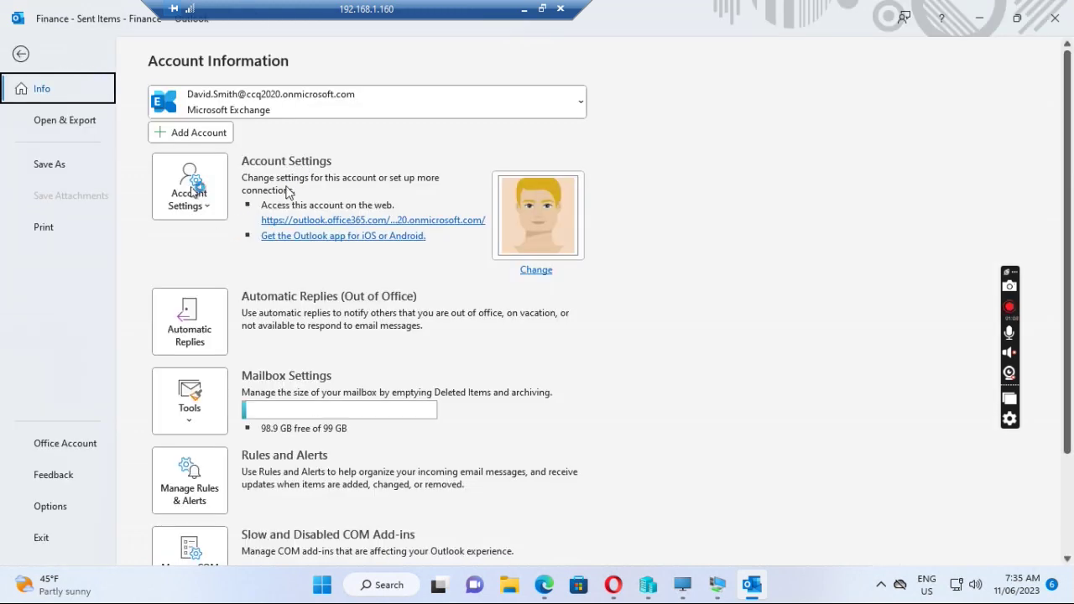
click(191, 190)
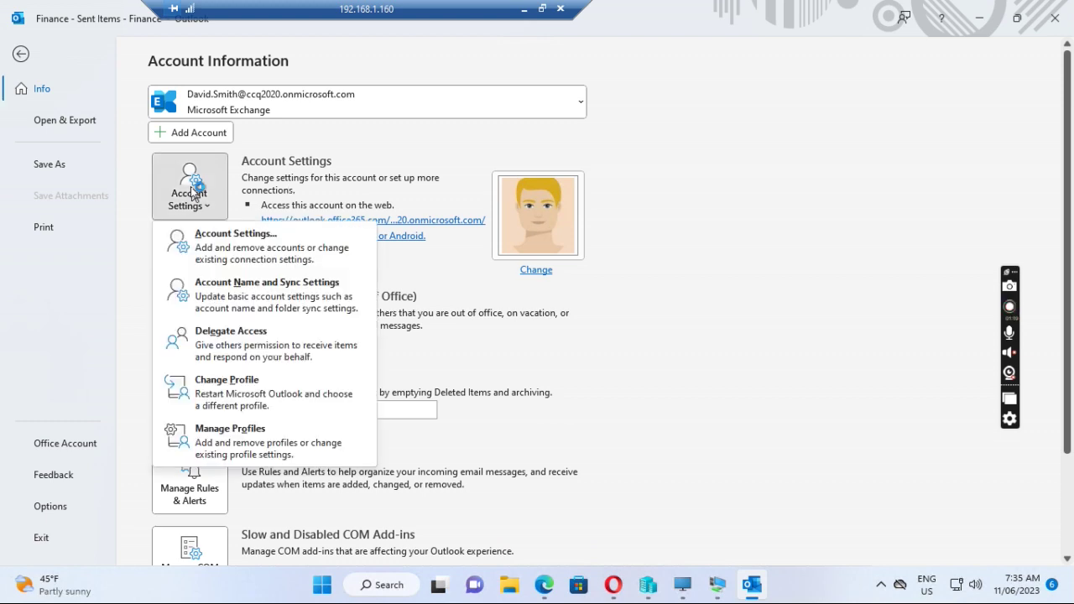
click(239, 243)
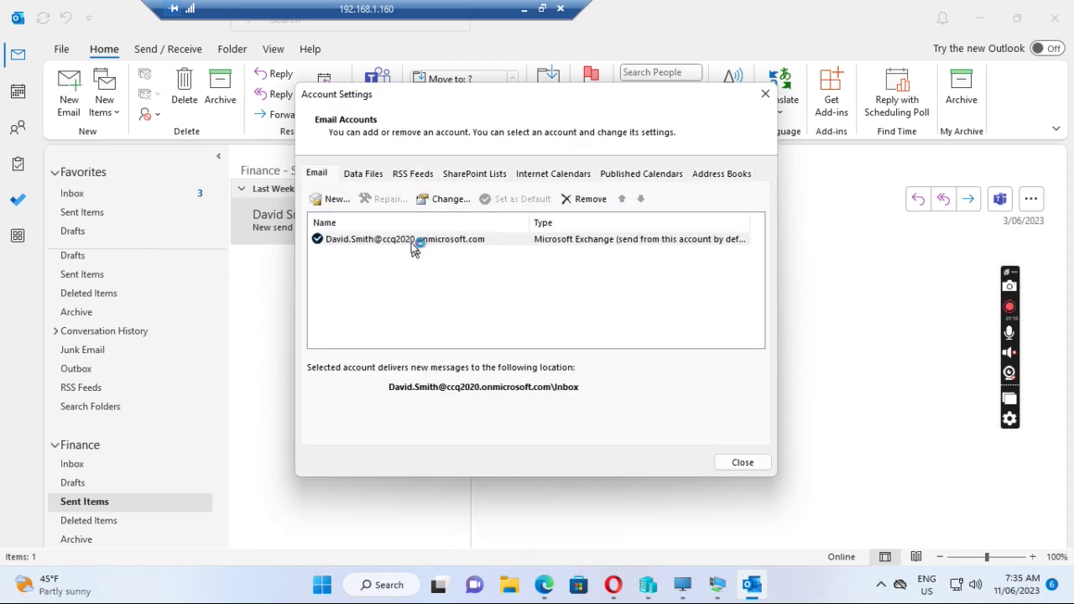
click(411, 243)
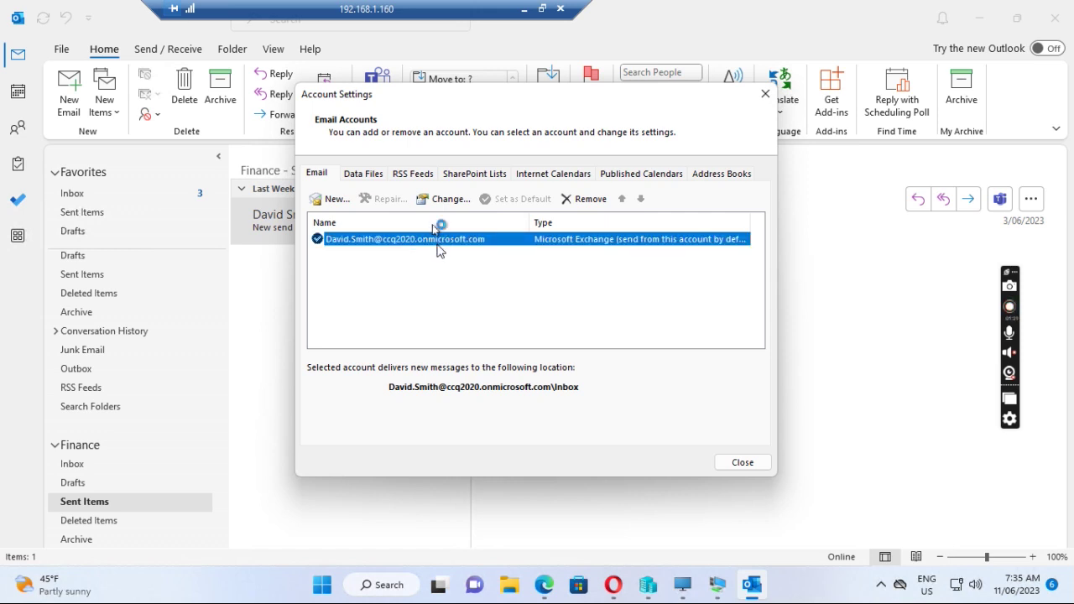
click(448, 201)
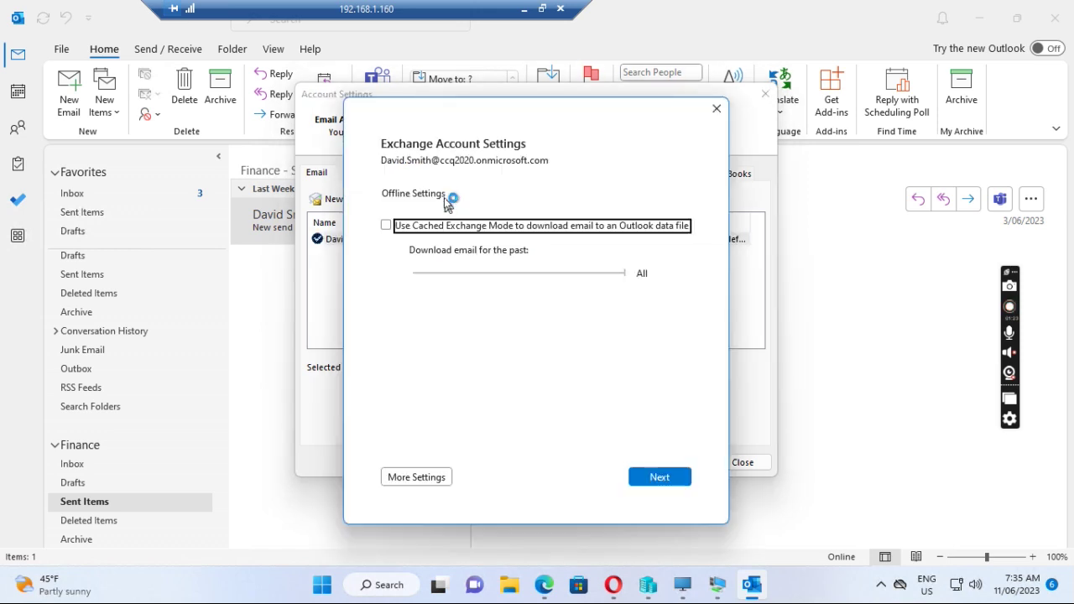
- Check the additional mailboxes in the account's advanced Exchange settings, leaving them without changes
click(407, 476)
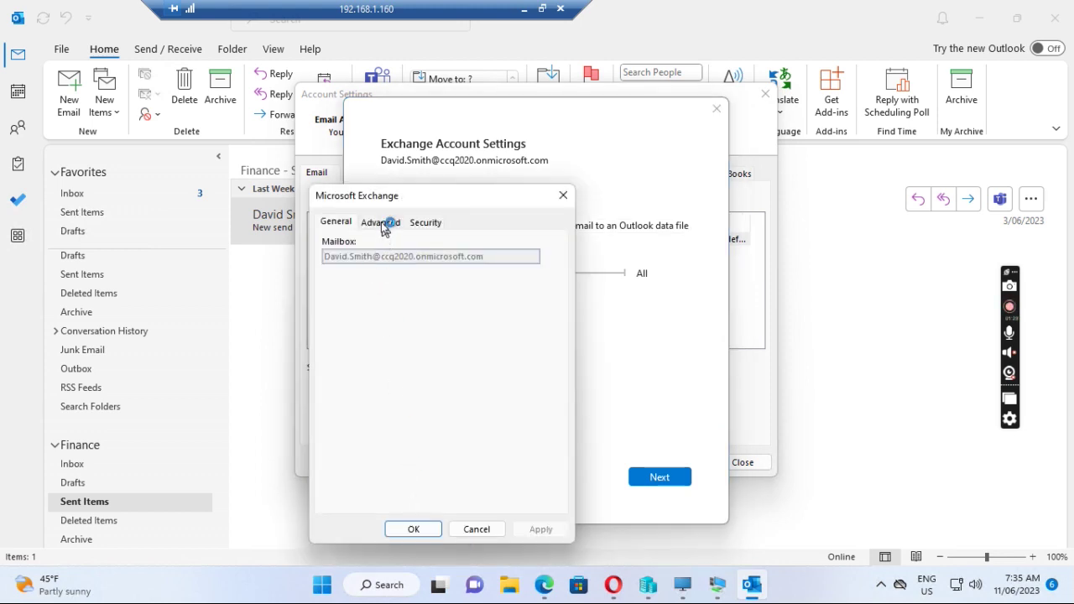
click(382, 223)
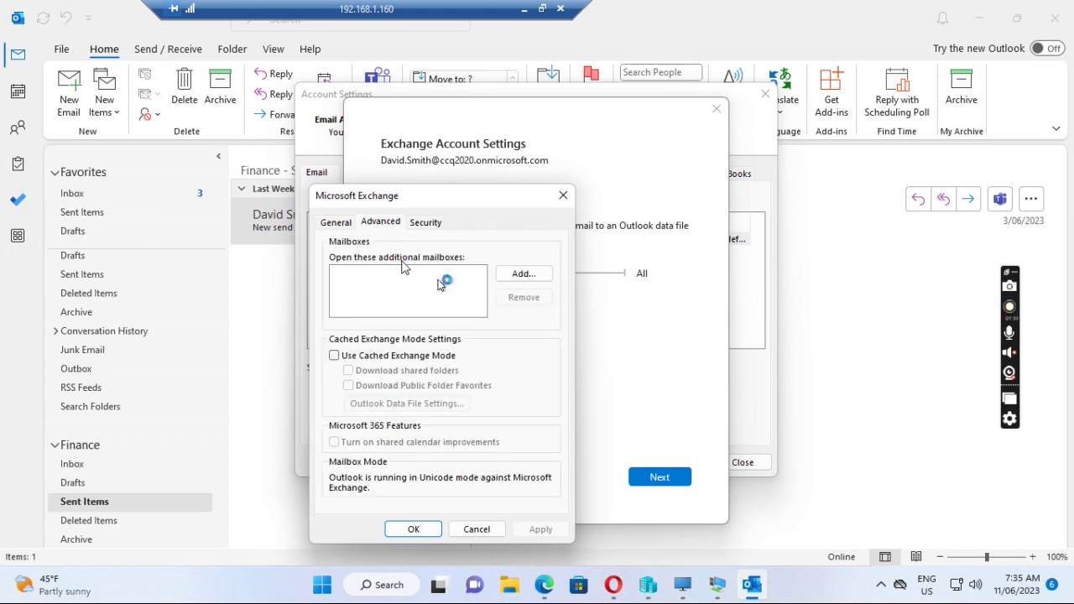
click(484, 532)
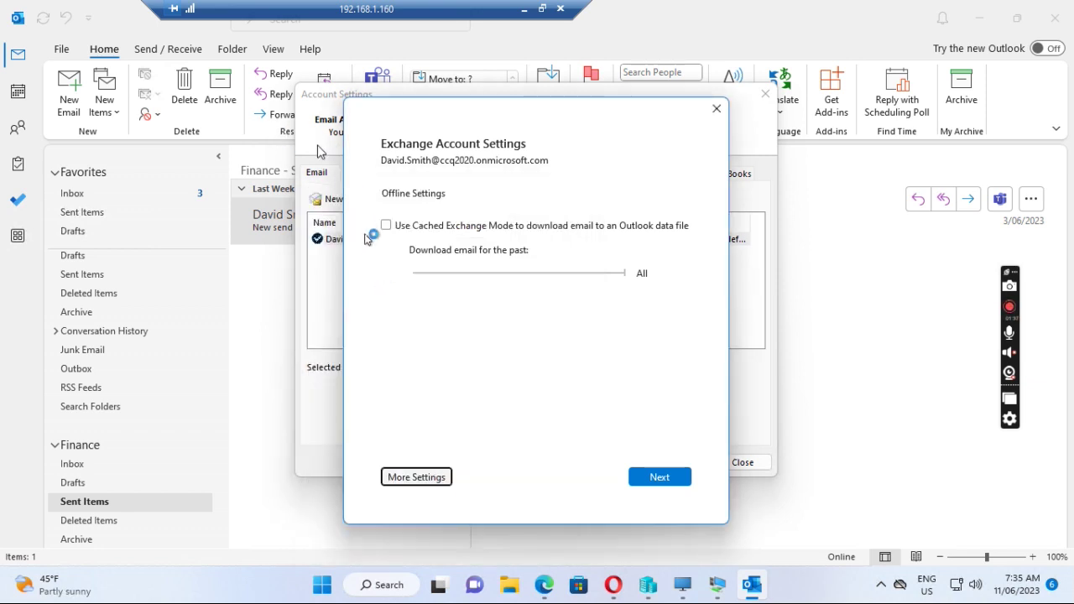
- Enable Use Cached Exchange Mode for the account, finish the account update and close the account settings
click(387, 227)
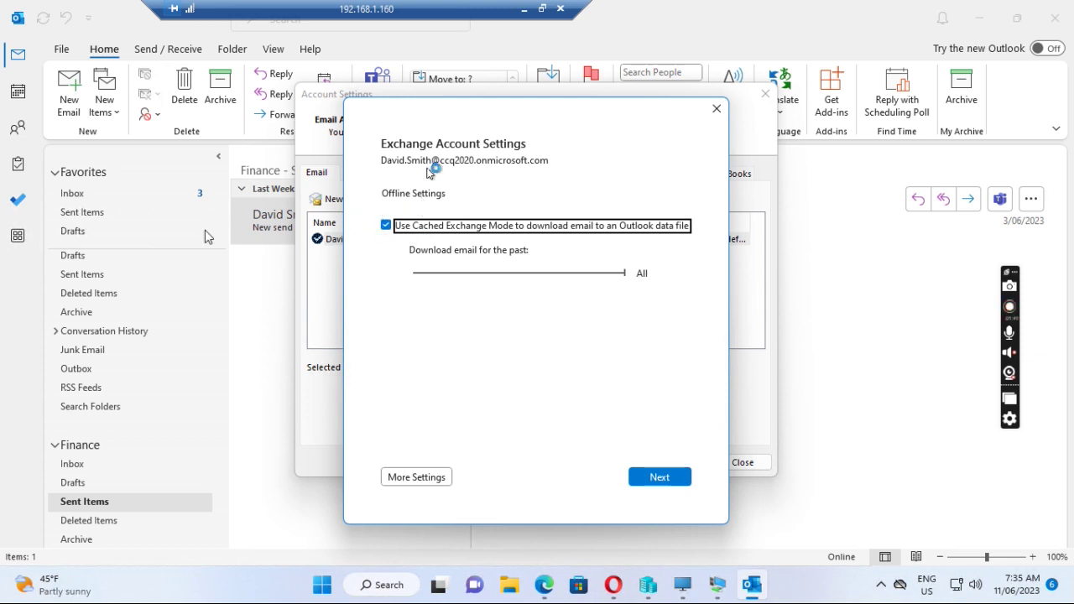
click(663, 478)
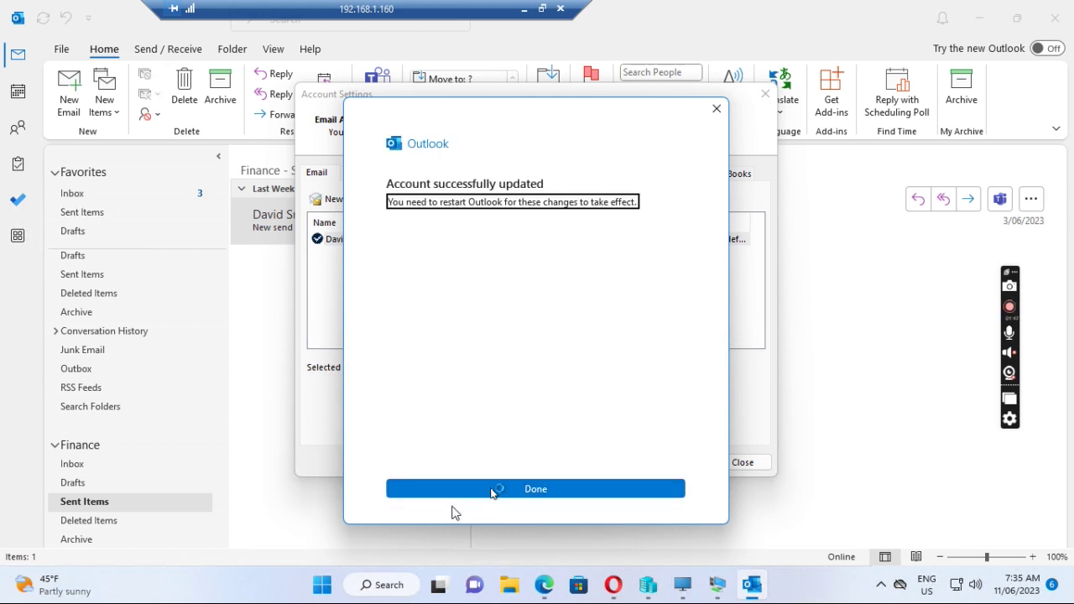
click(529, 494)
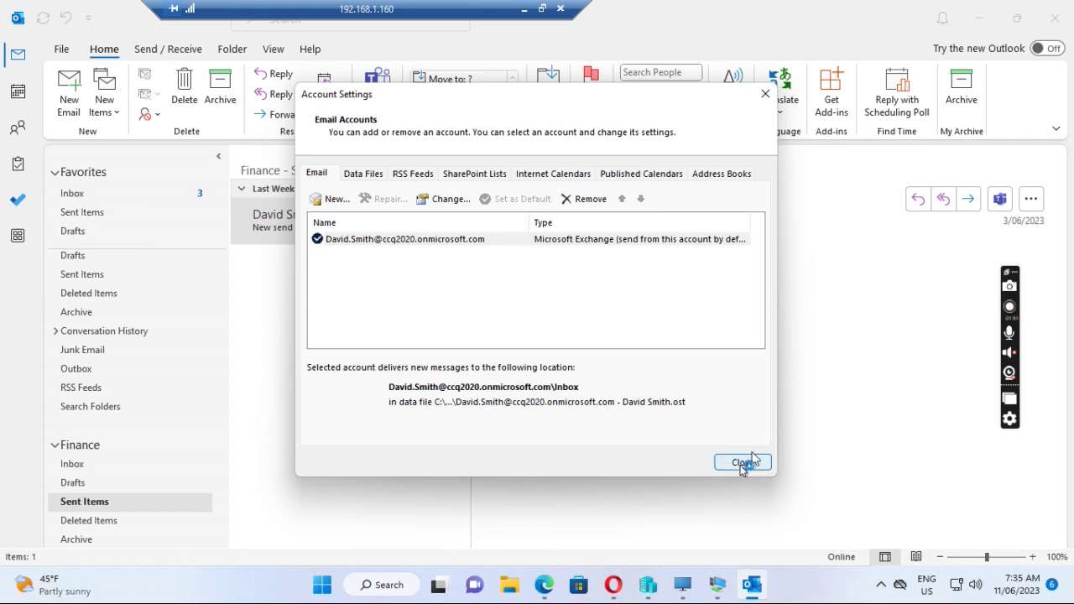
click(742, 463)
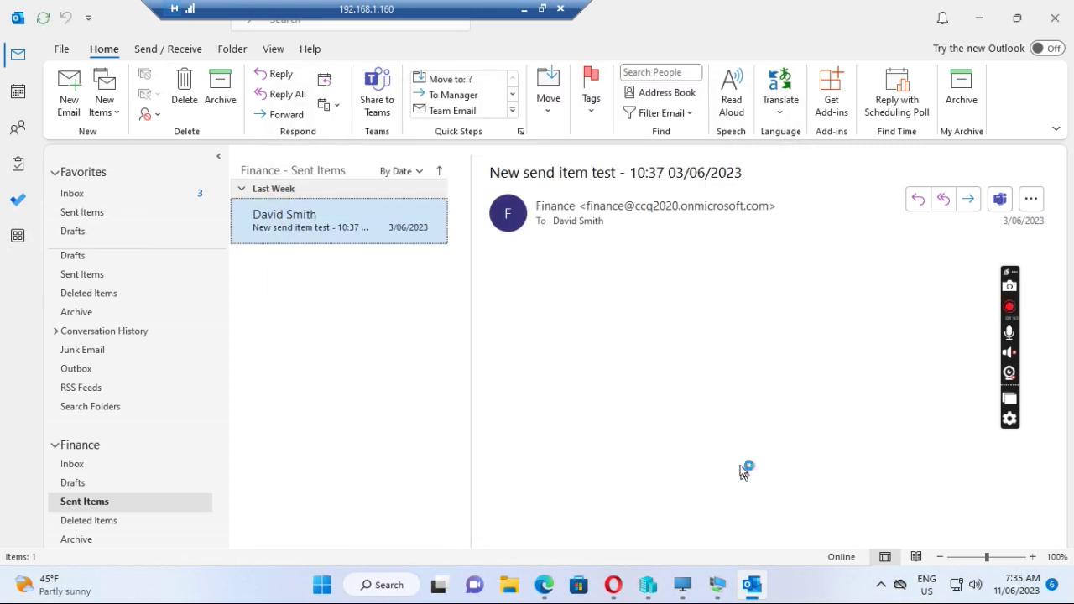
- Exit Outlook, launch it again from the installed apps and display the Finance mailbox's Inbox
click(68, 48)
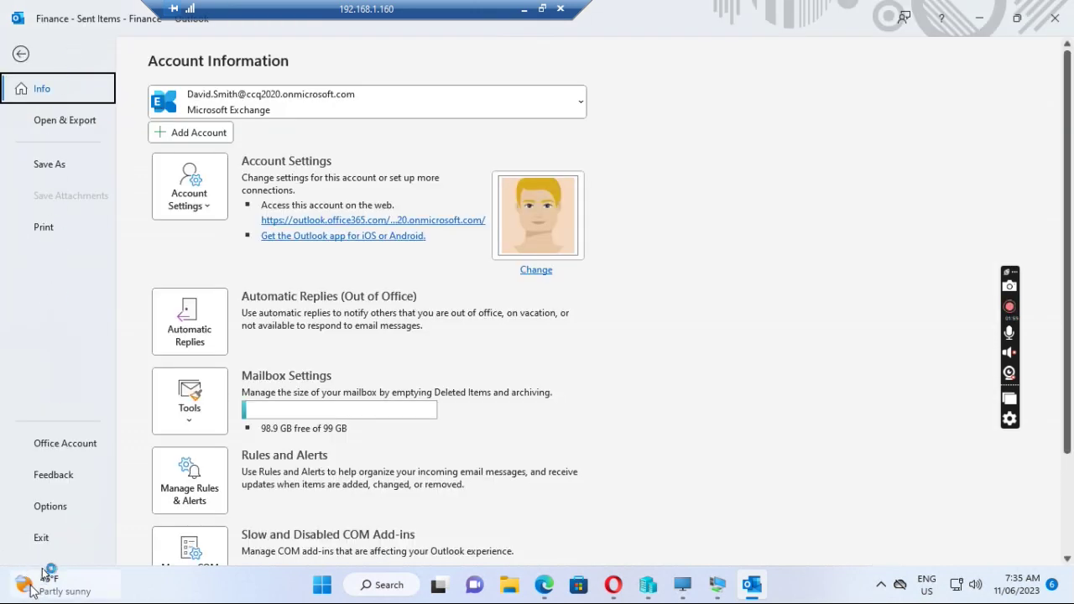
click(47, 538)
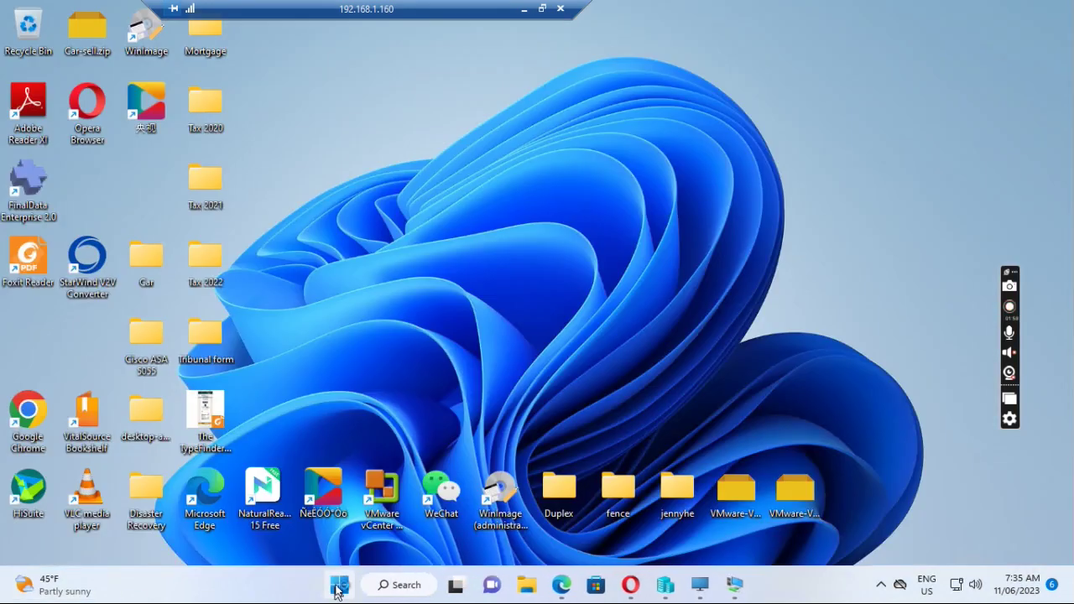
click(339, 585)
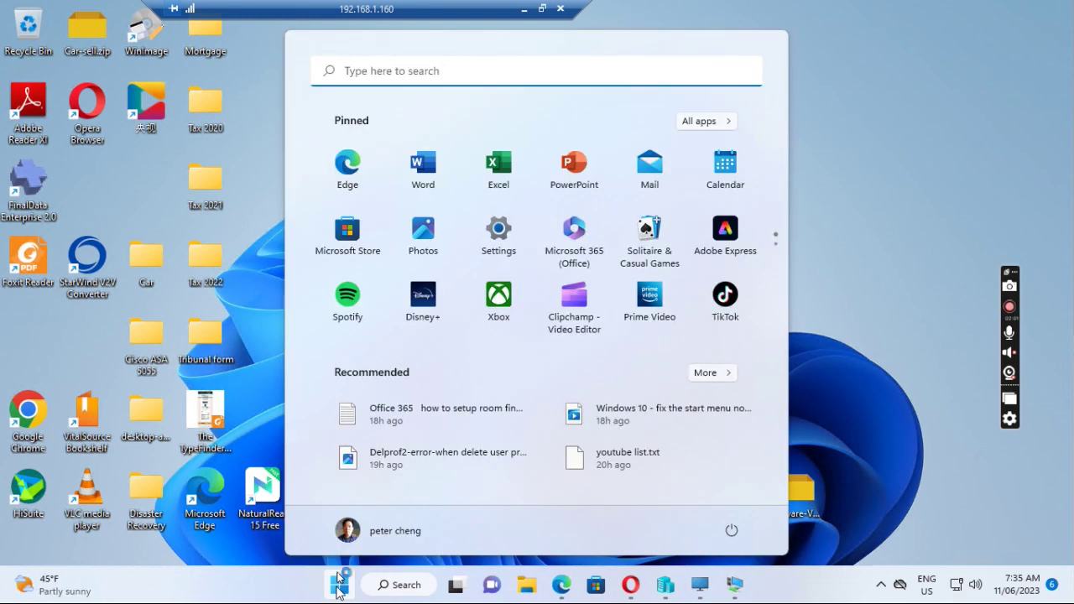
click(732, 123)
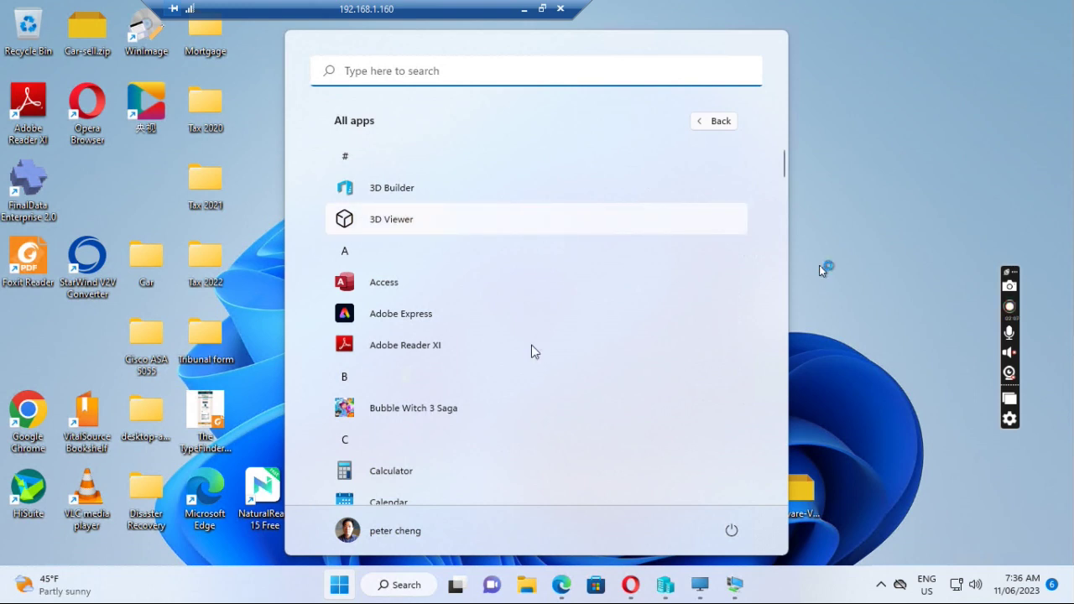
scroll(532, 350, down, 5)
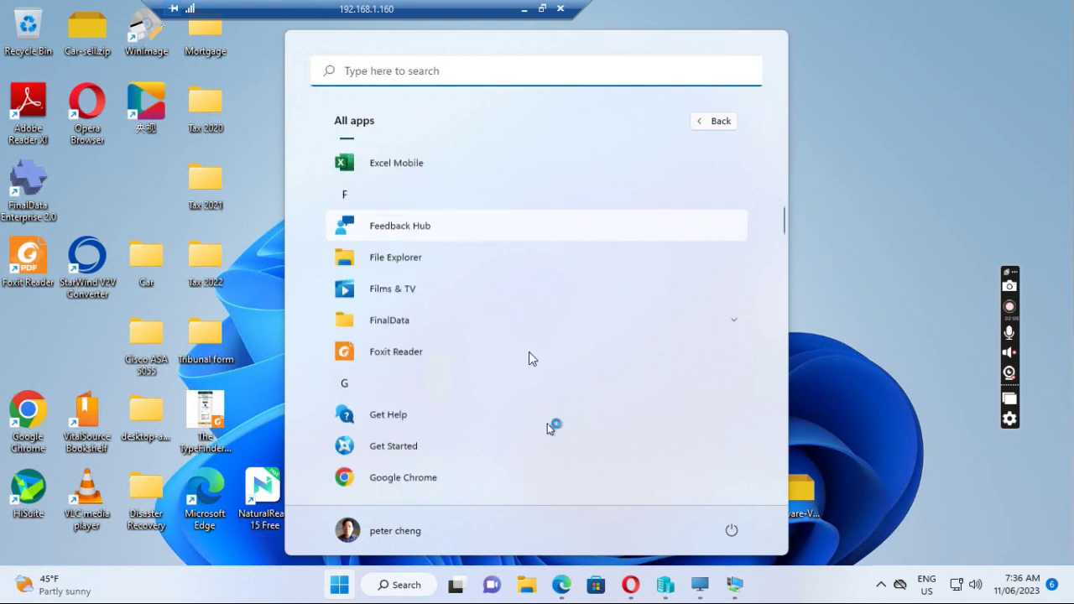
scroll(548, 424, down, 8)
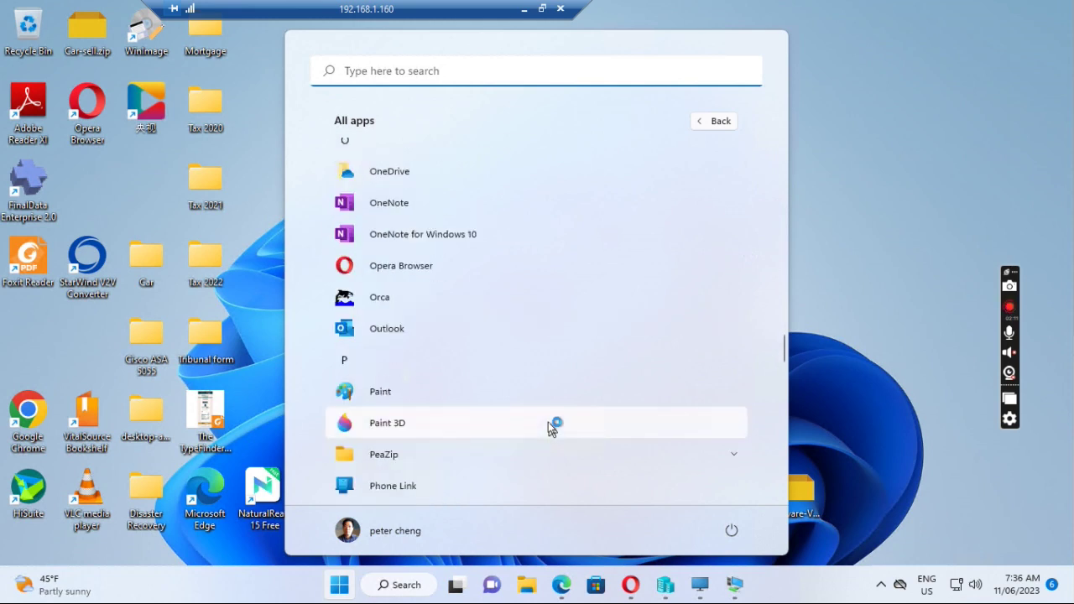
scroll(548, 427, down, 4)
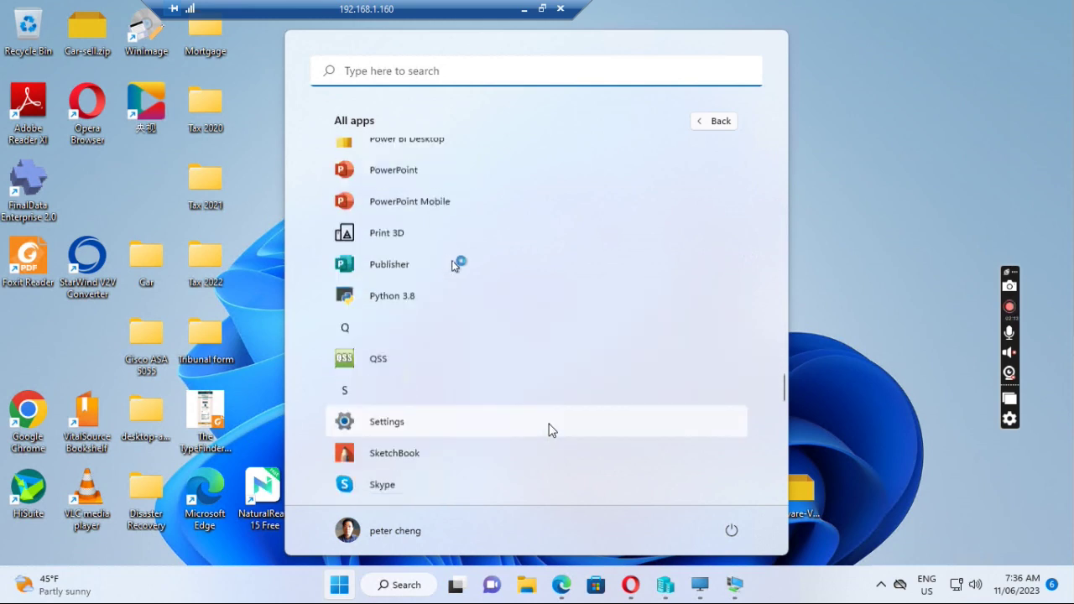
scroll(485, 277, up, 4)
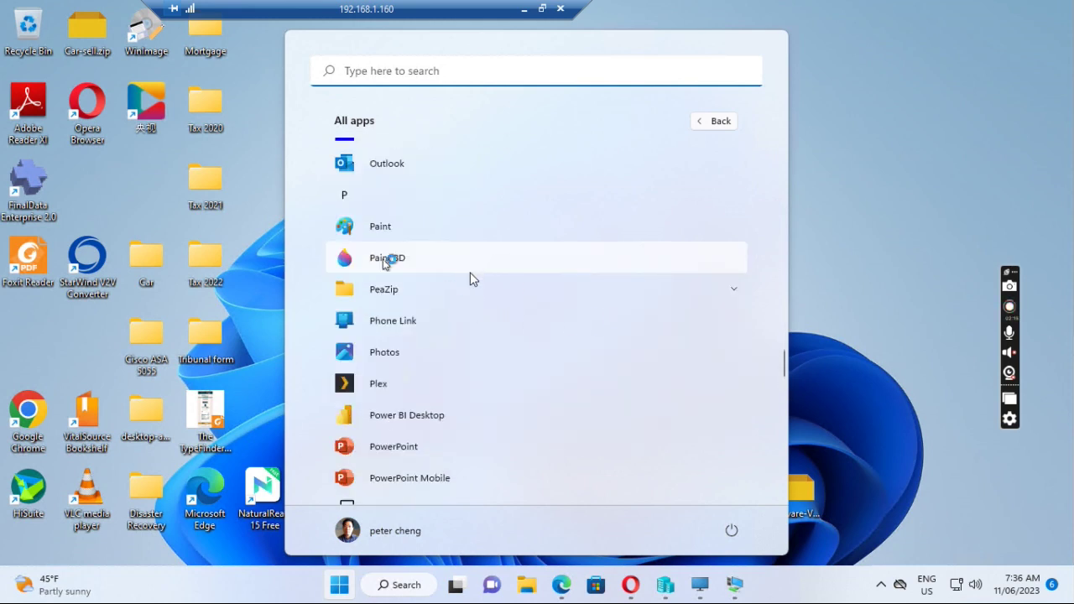
scroll(470, 277, up, 5)
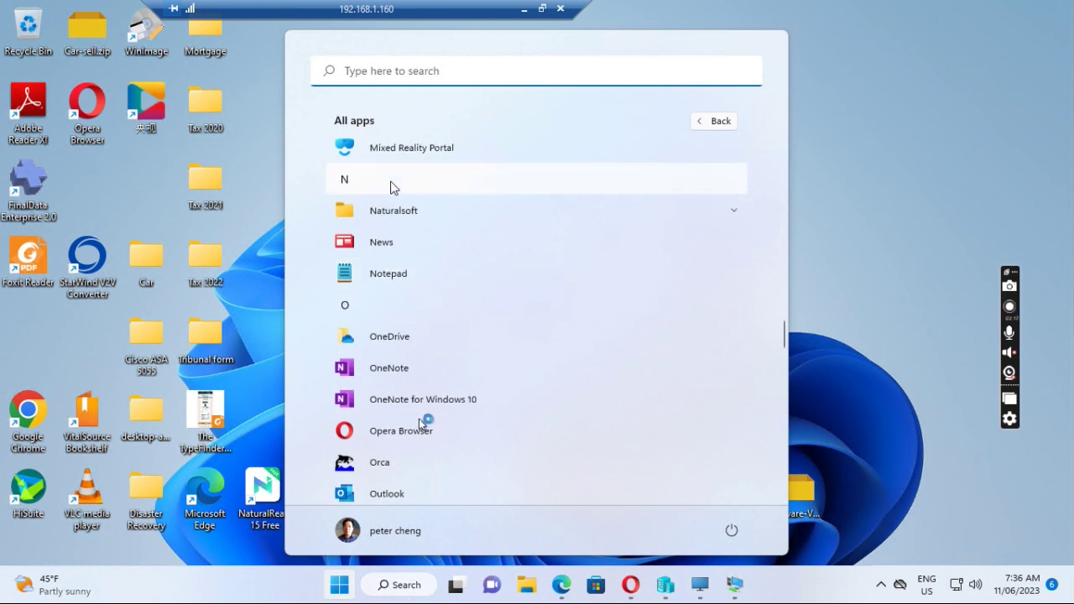
scroll(385, 497, down, 1)
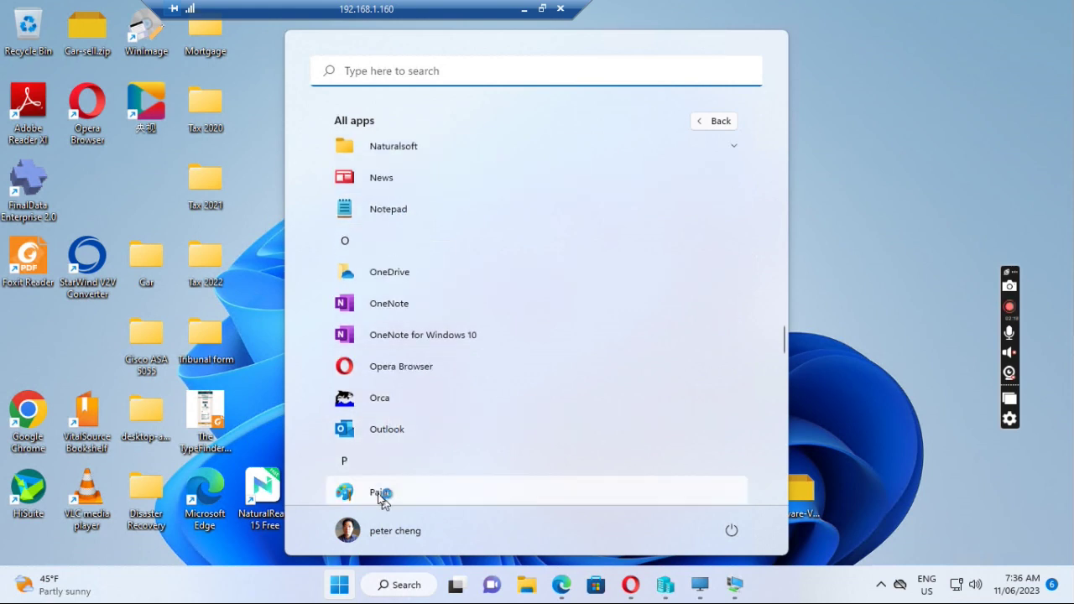
scroll(383, 496, down, 1)
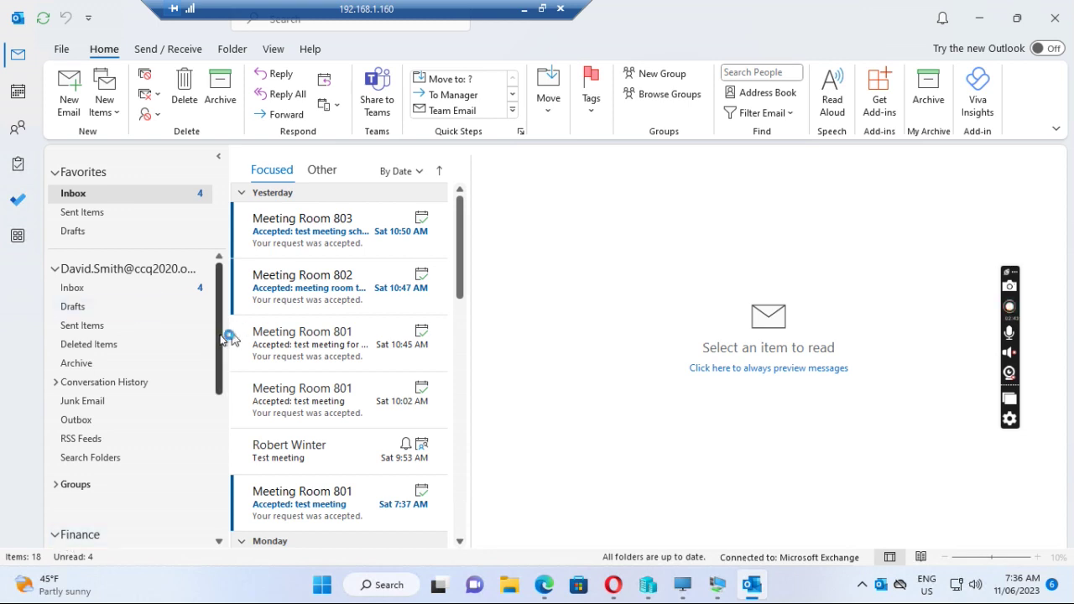
drag(223, 343, 219, 420)
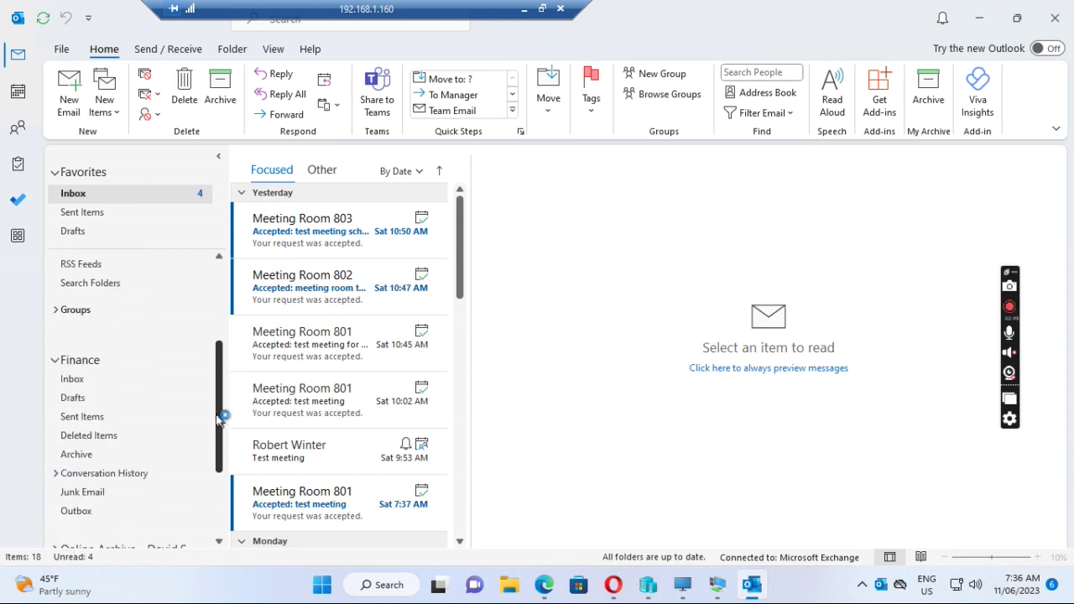
click(74, 377)
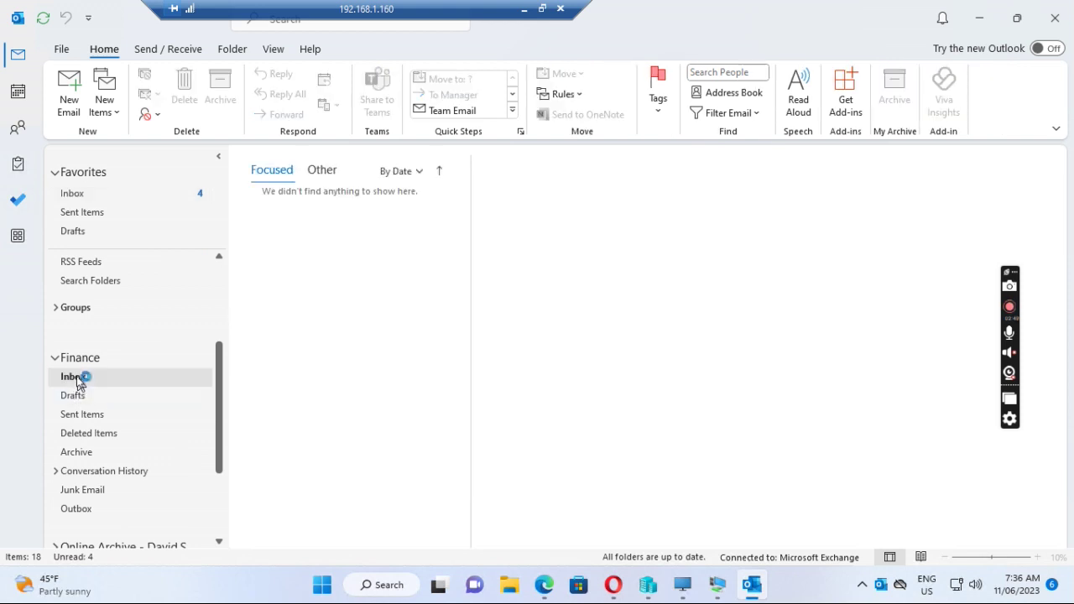
- Open the Exchange account for changes from the email account settings
click(64, 51)
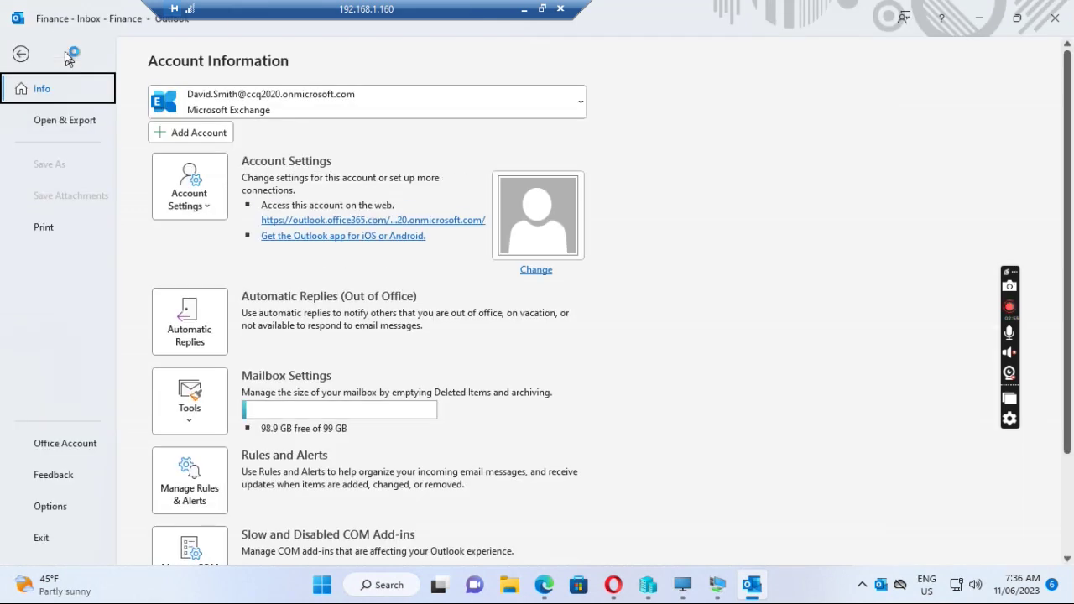
click(192, 193)
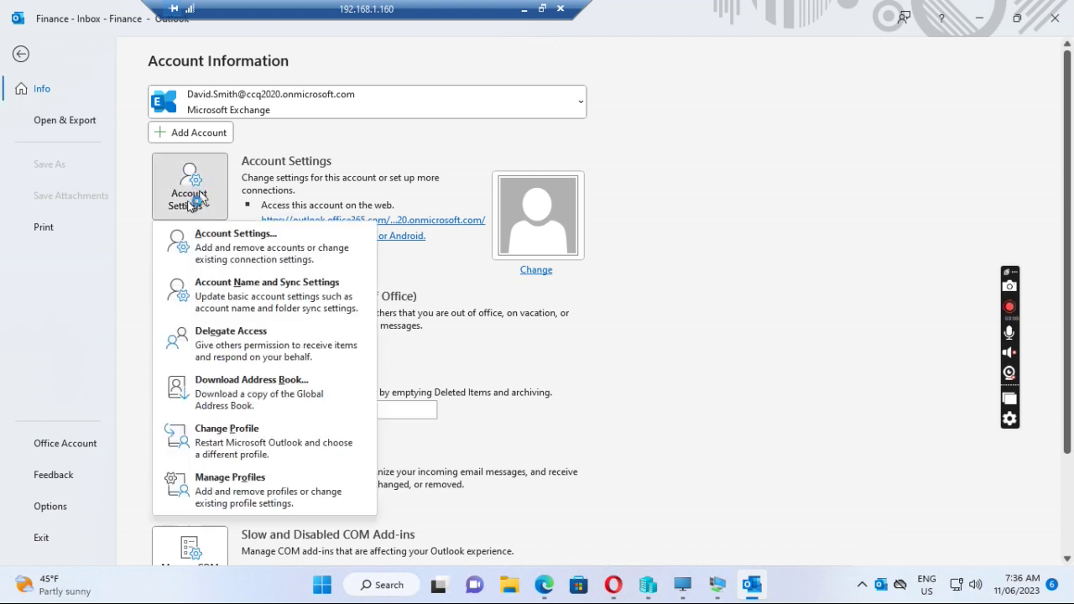
click(240, 235)
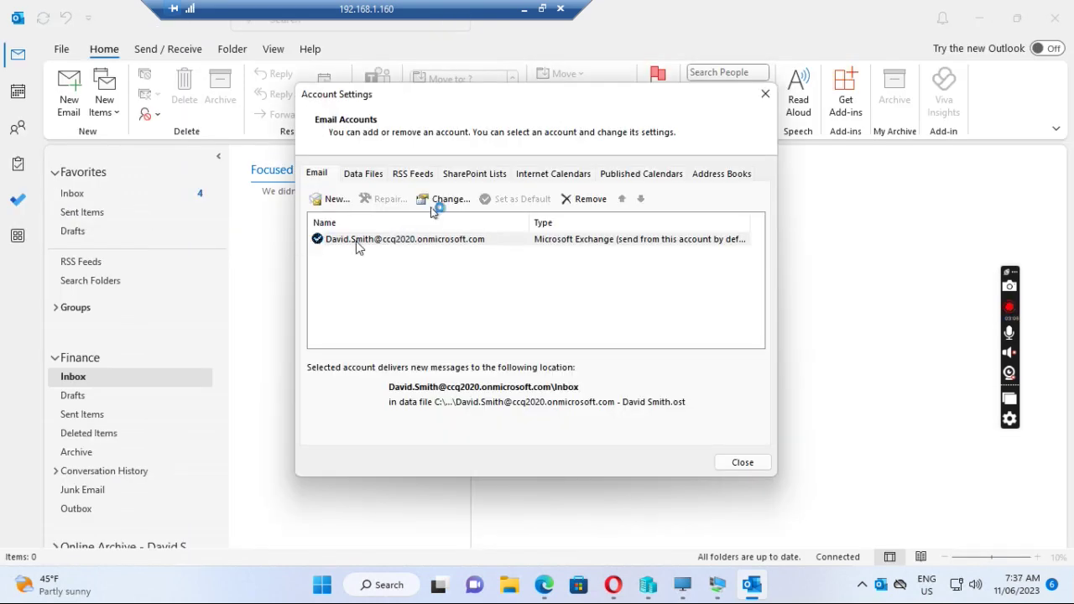
click(355, 241)
click(445, 199)
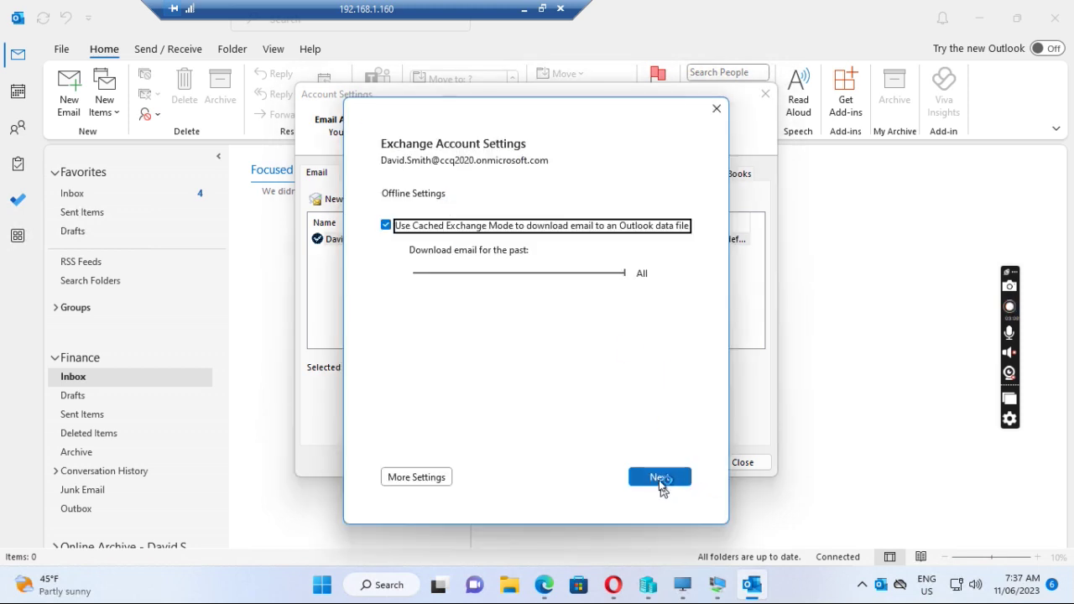
- Open the account's advanced Cached Exchange Mode settings, then complete the account update and close the account settings
click(421, 478)
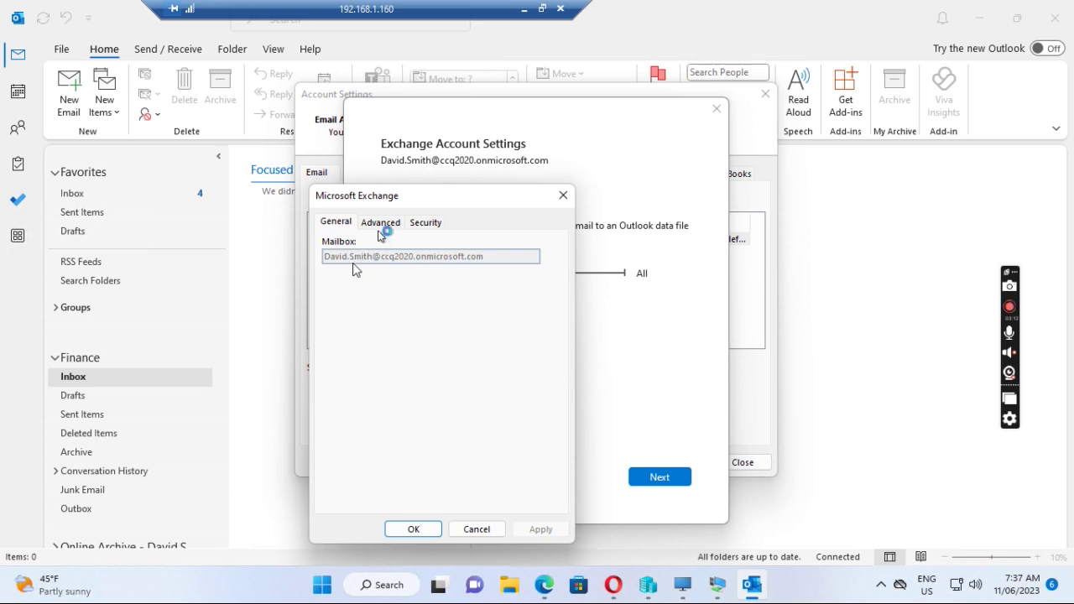
click(379, 225)
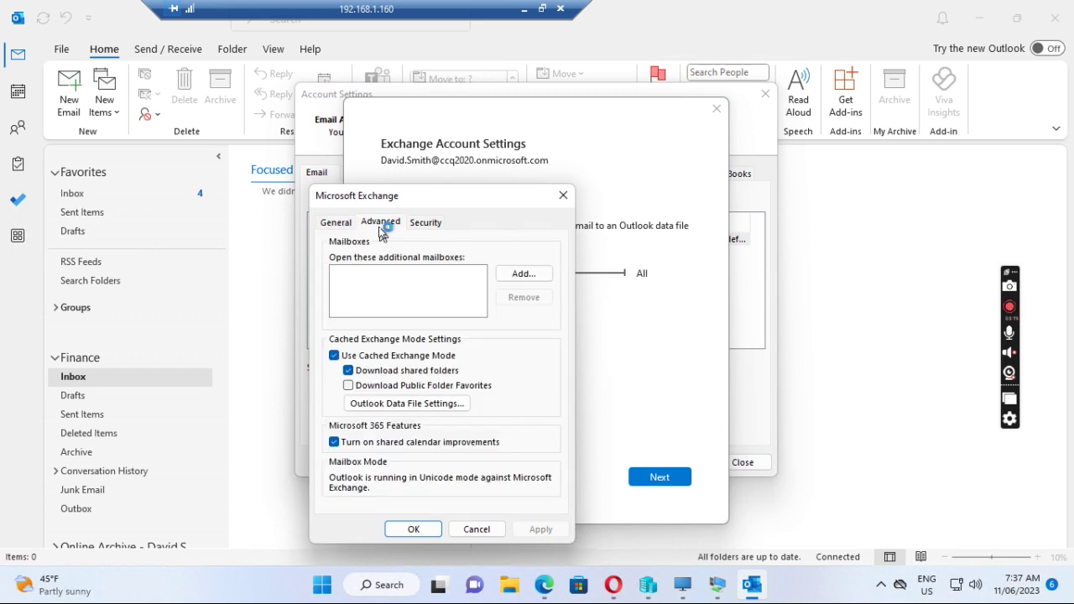
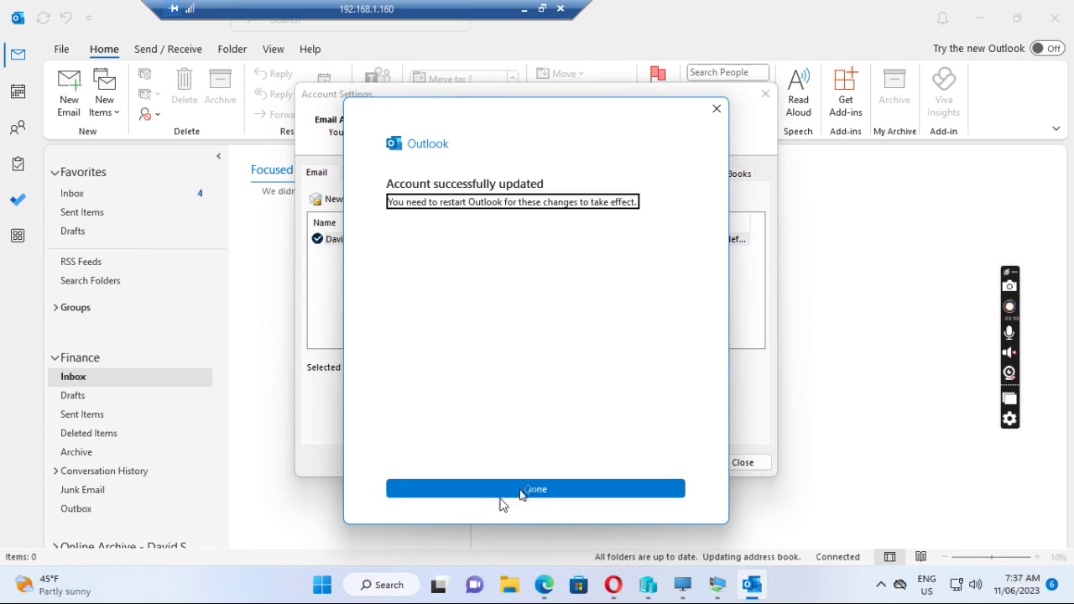
click(535, 488)
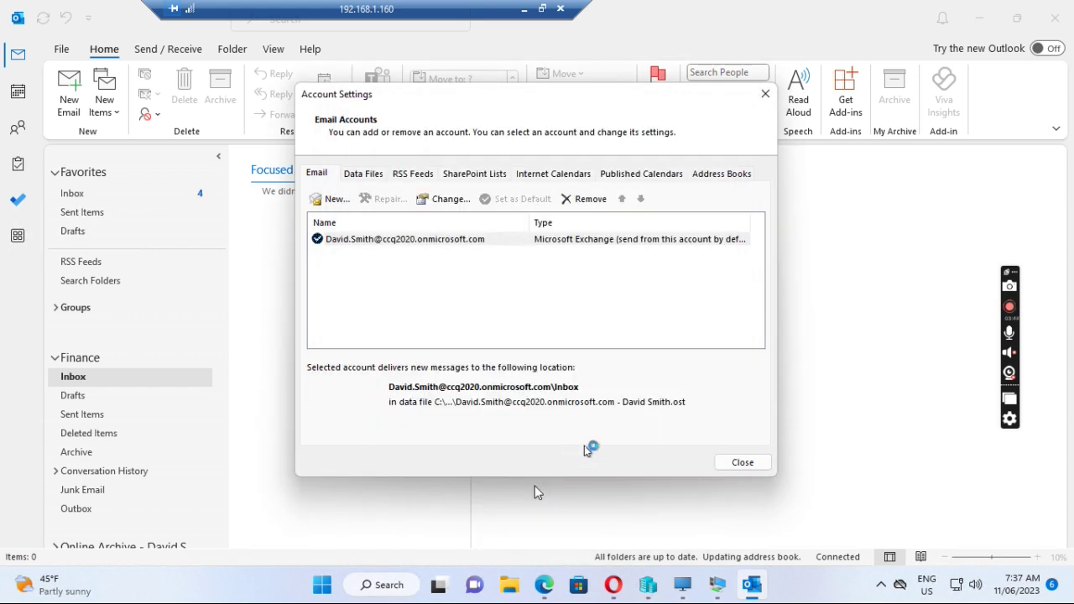
click(743, 463)
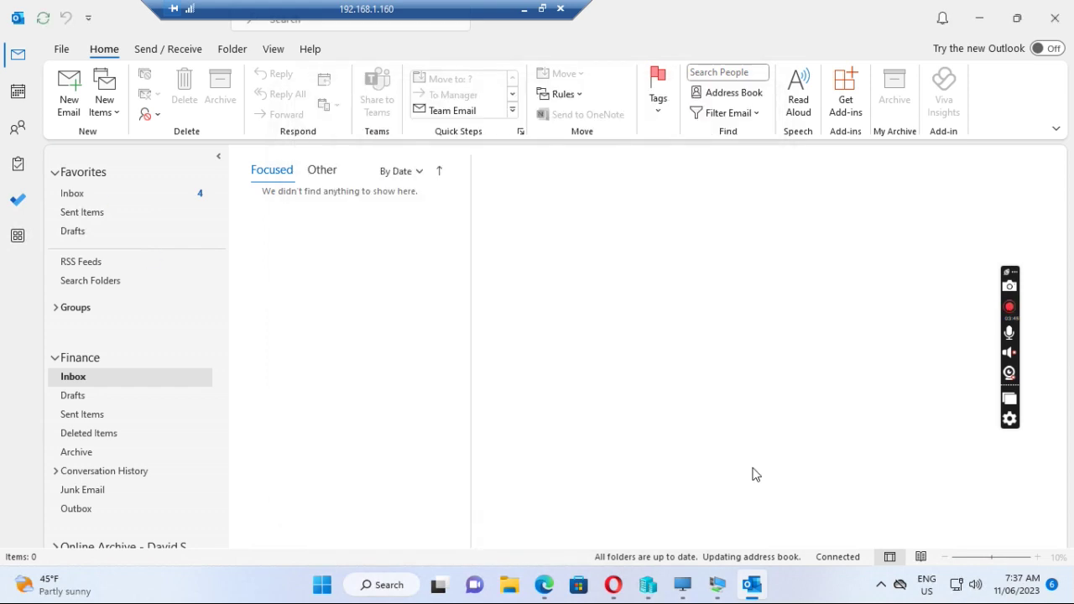
- Restart Outlook from the installed apps and display the Finance mailbox's Sent Items folder
click(63, 48)
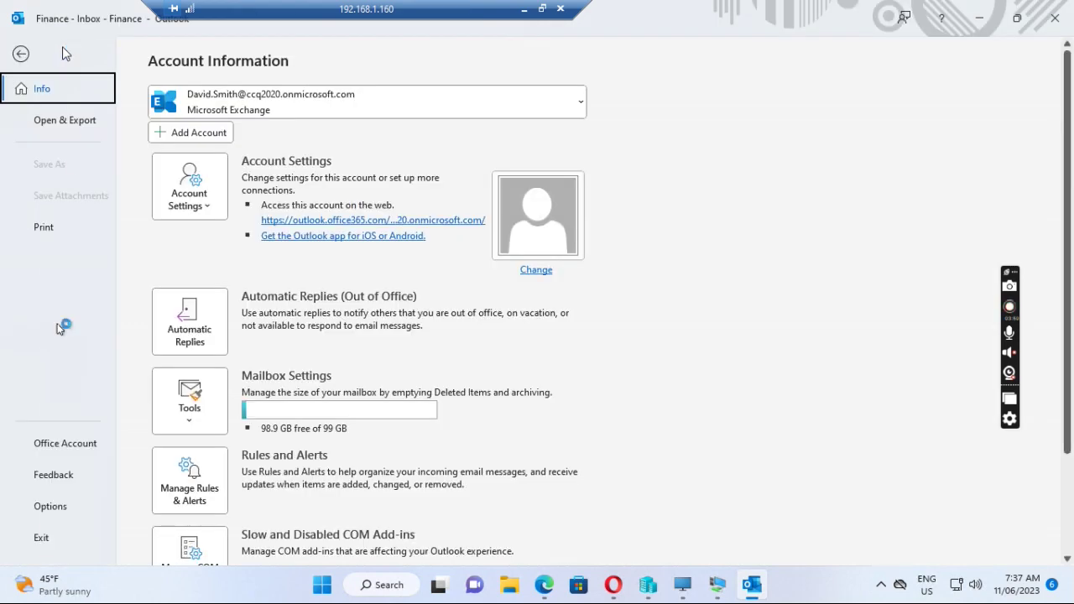
click(42, 538)
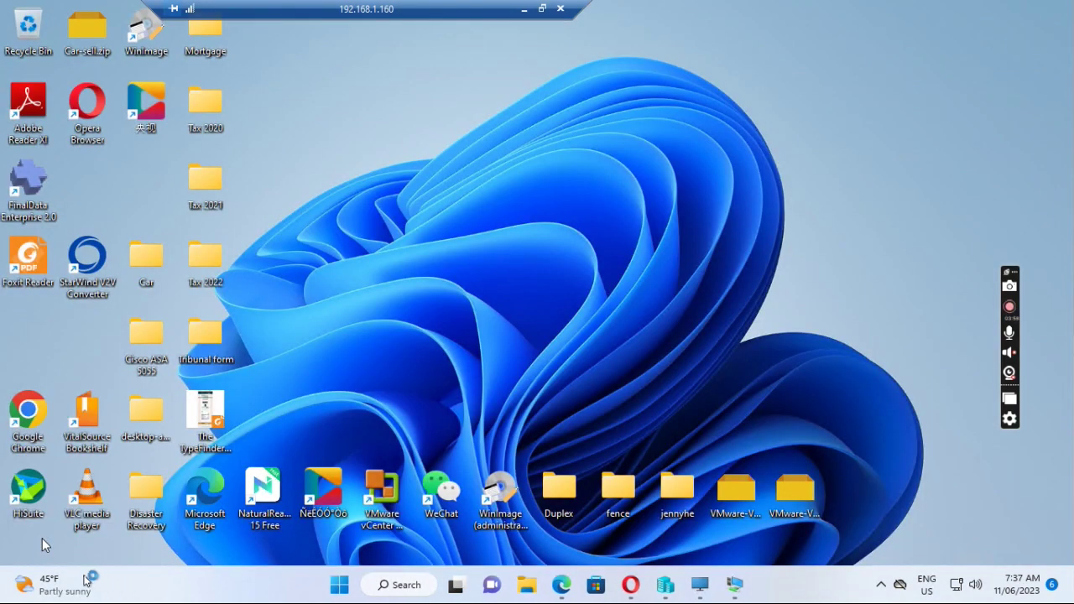
click(339, 594)
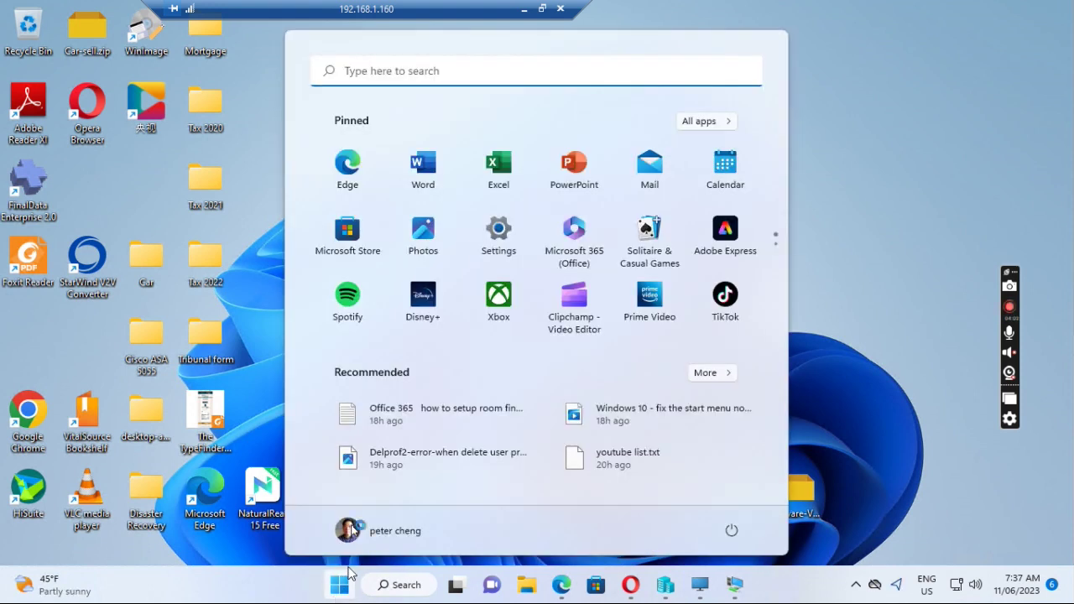
click(723, 122)
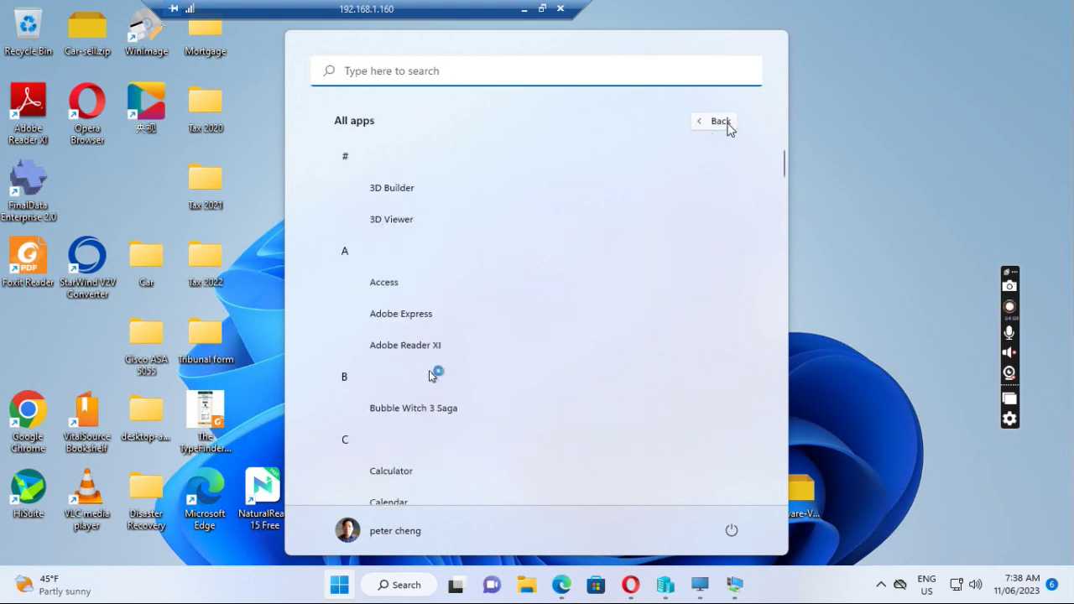
scroll(424, 382, down, 5)
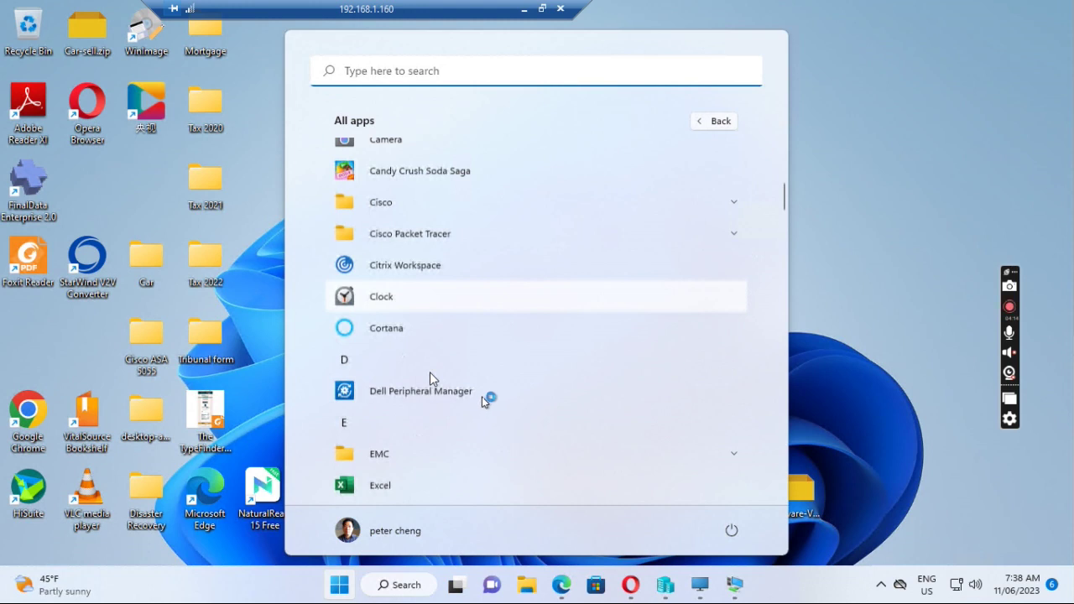
scroll(430, 379, down, 1)
scroll(430, 379, down, 8)
scroll(445, 435, down, 8)
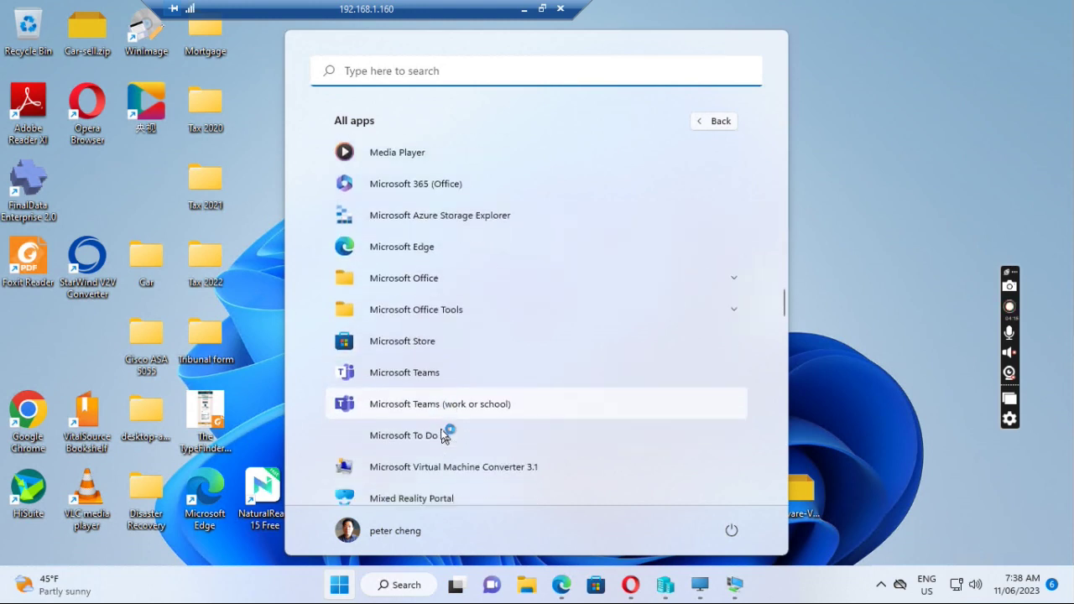
scroll(445, 434, down, 3)
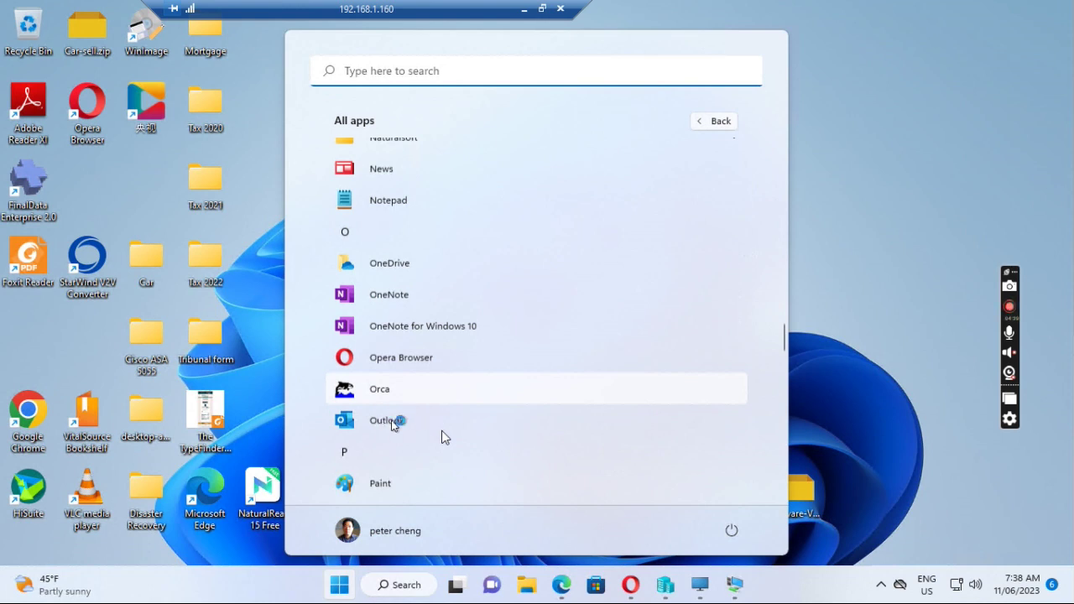
scroll(444, 436, down, 2)
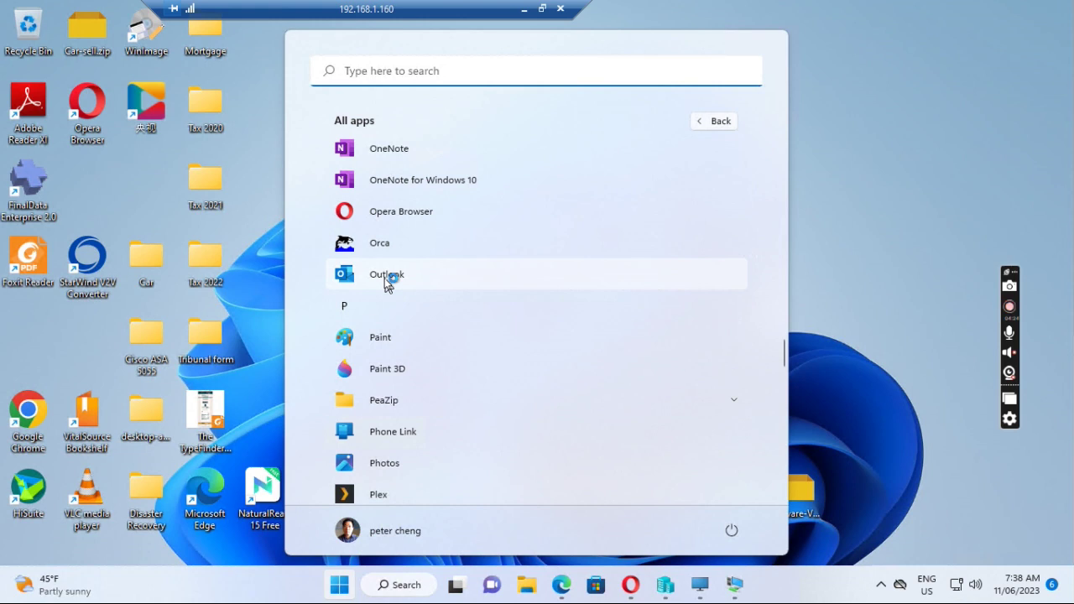
click(386, 277)
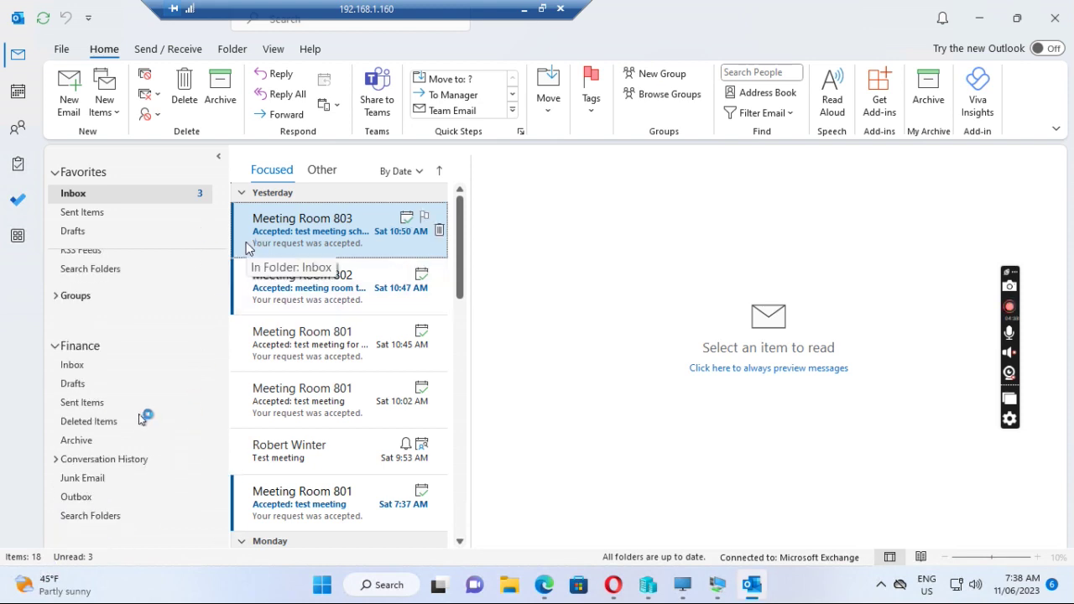
click(84, 403)
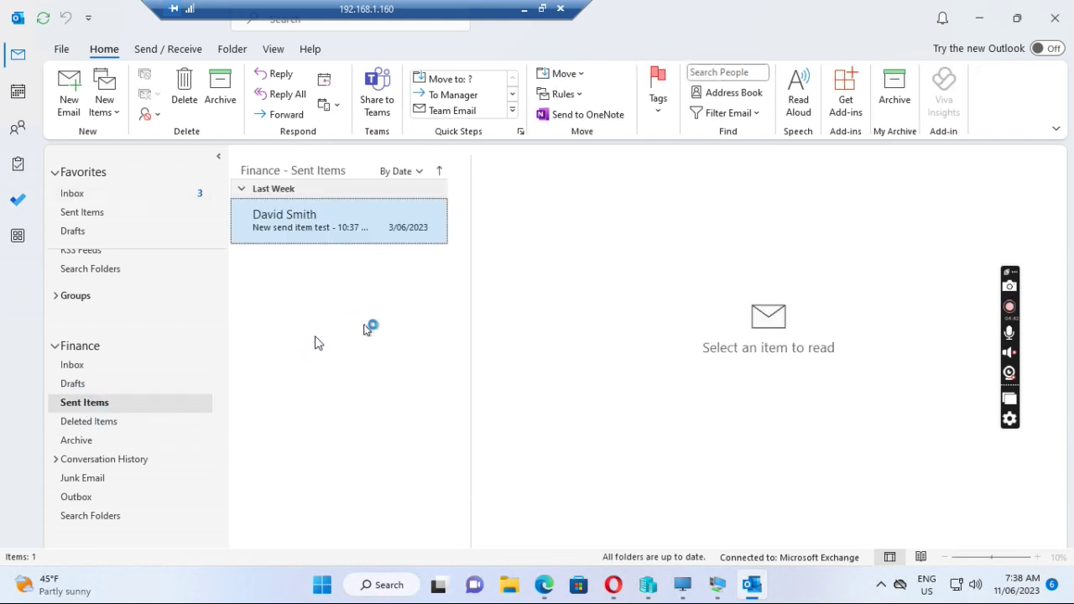